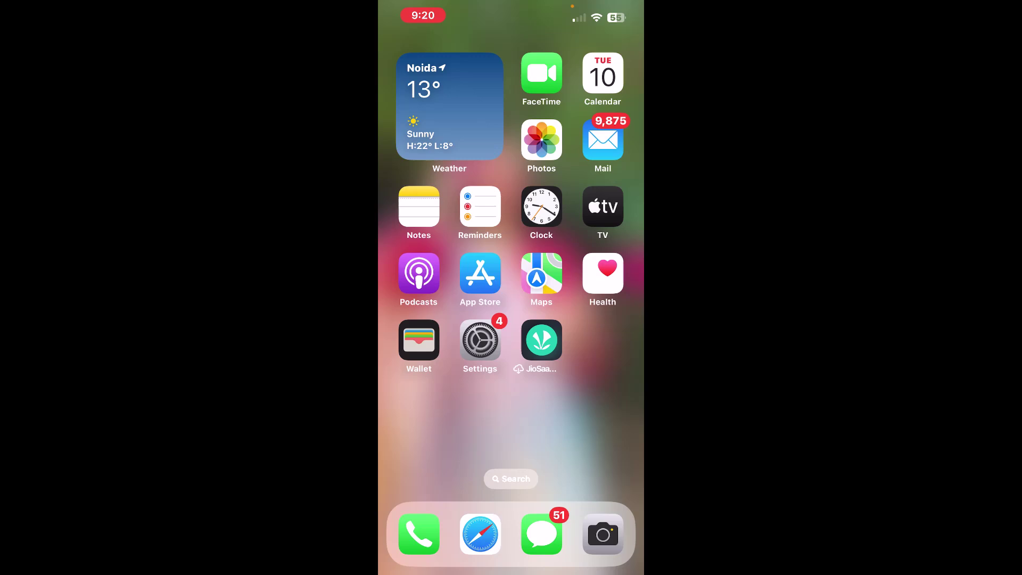
# Step: Launch the App Store and start a search for 'infinity nikki'
pyautogui.click(480, 273)
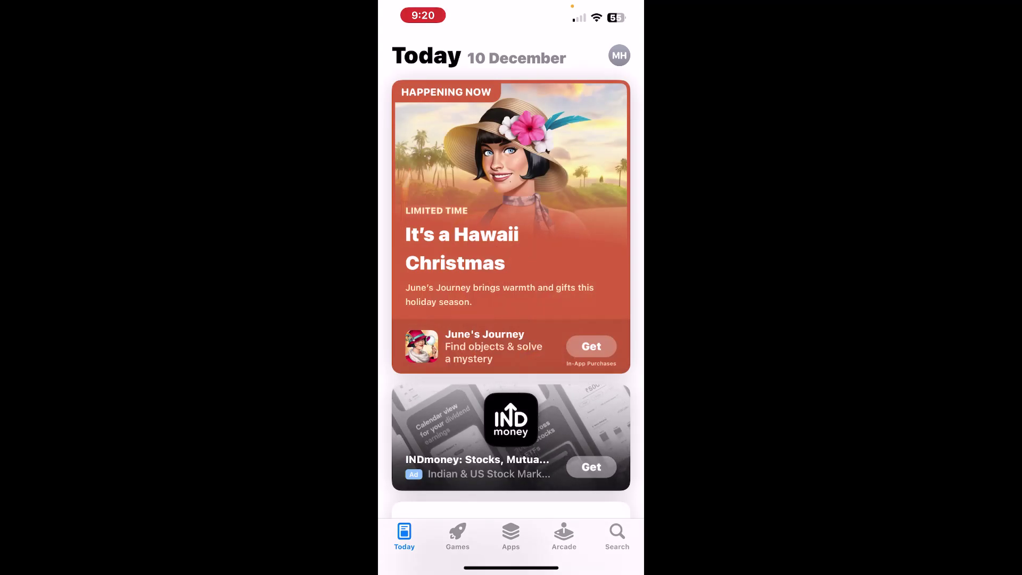
pyautogui.click(617, 535)
pyautogui.click(498, 88)
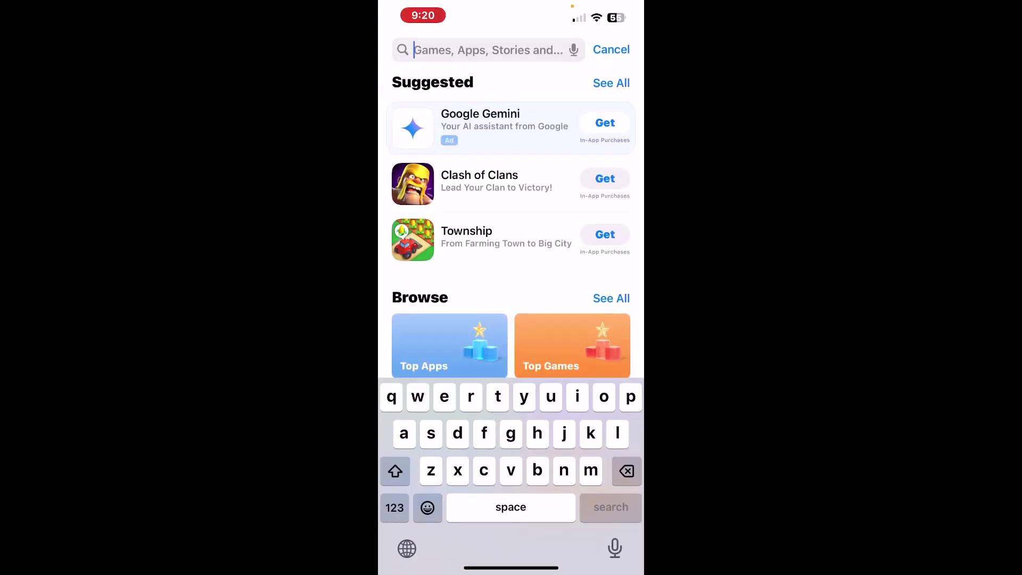
pyautogui.write('inf')
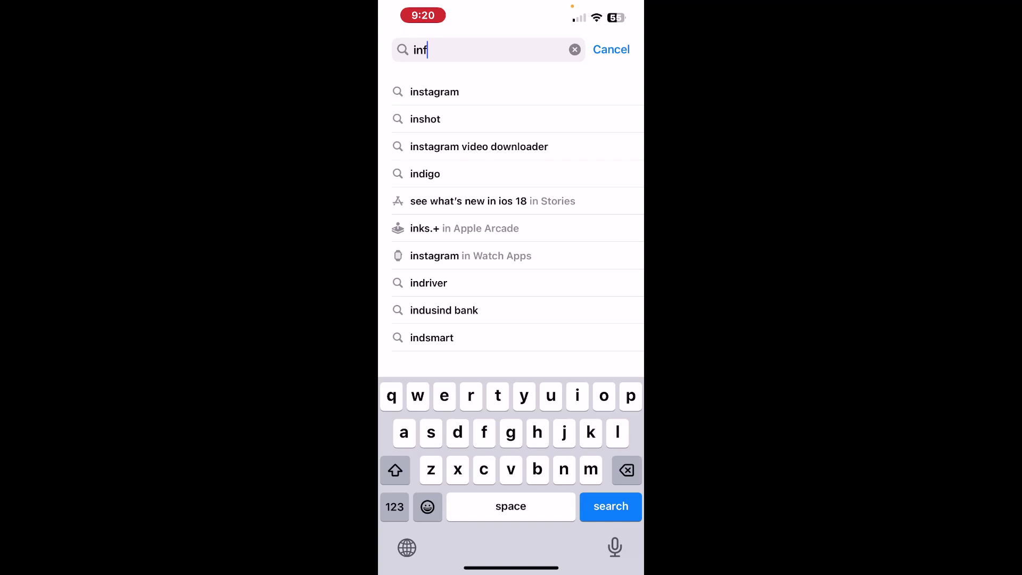
pyautogui.write('inity')
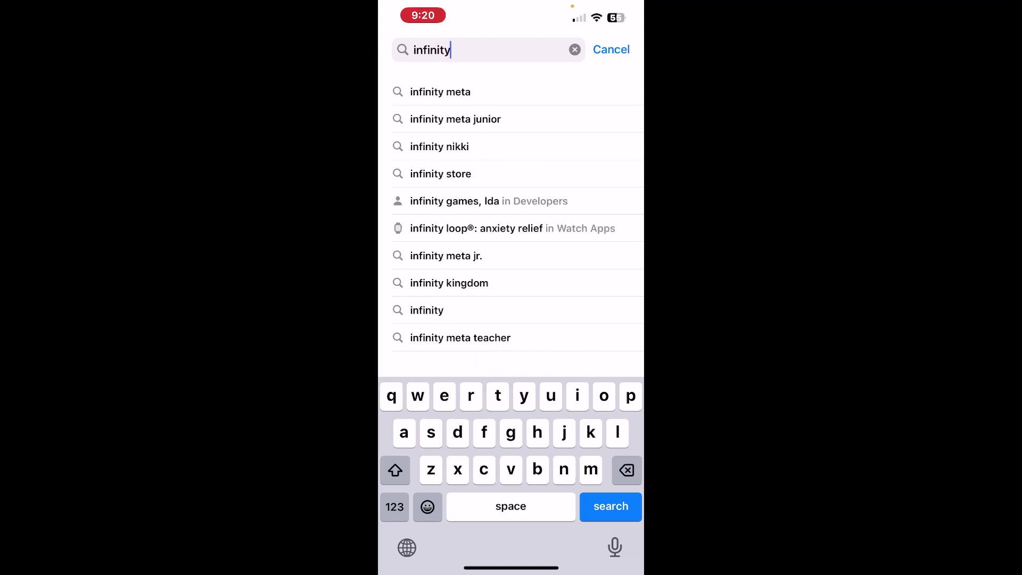
pyautogui.write(' nikki')
# Step: Search for 'infinity nikki', get the game, and dismiss the install confirmation
pyautogui.press('Return')
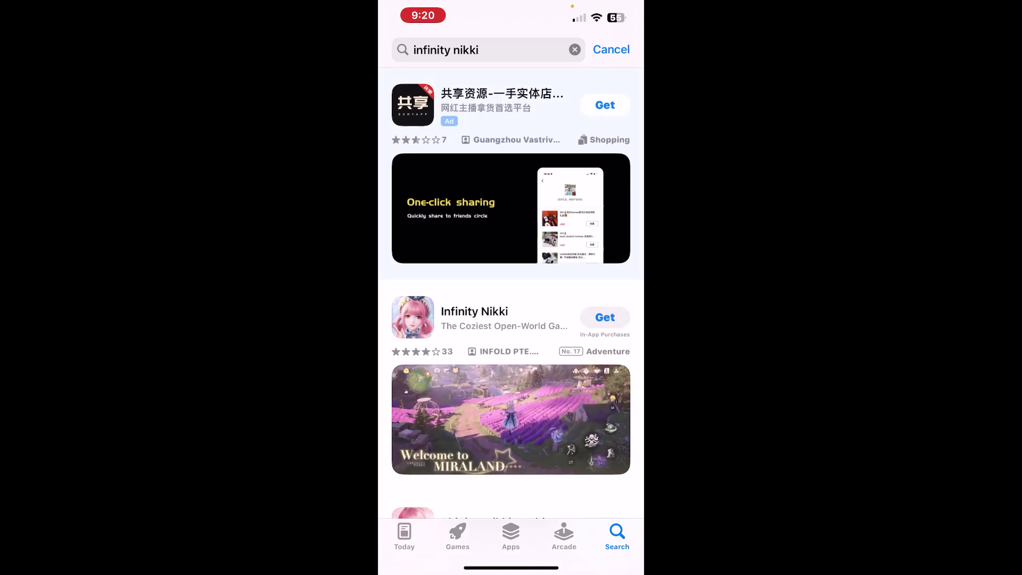
pyautogui.scroll(-2, 510, 302)
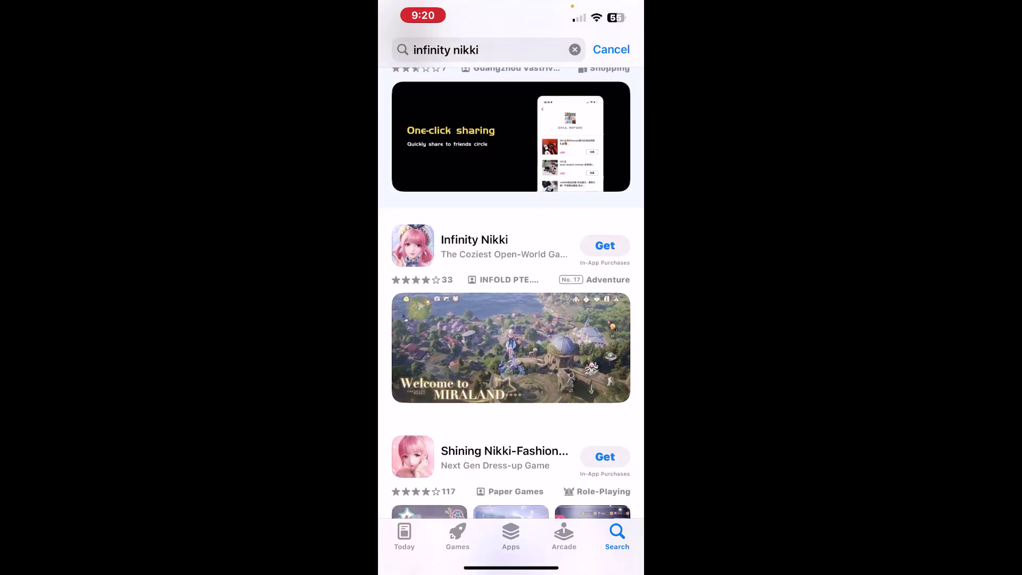
pyautogui.click(605, 245)
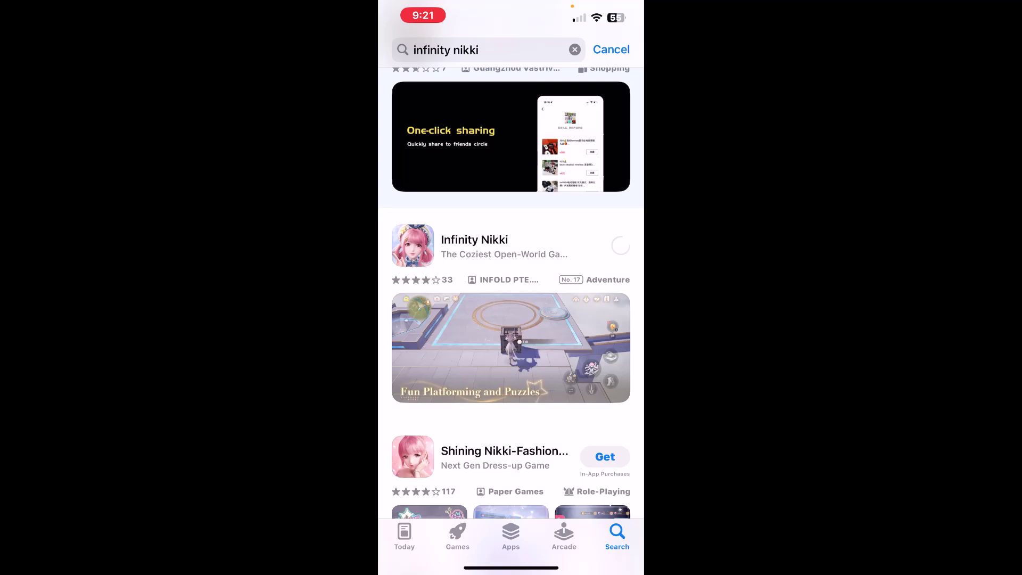
pyautogui.moveTo(615, 8); pyautogui.dragTo(607, 240)
# Step: Return to the Infinity Nikki search results, where the game is ready to open
pyautogui.click(559, 479)
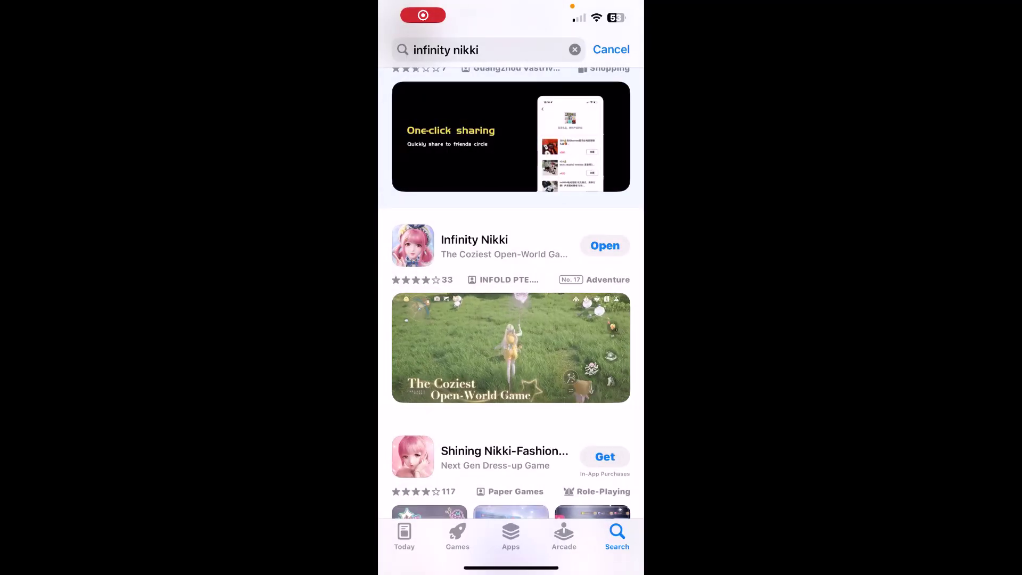